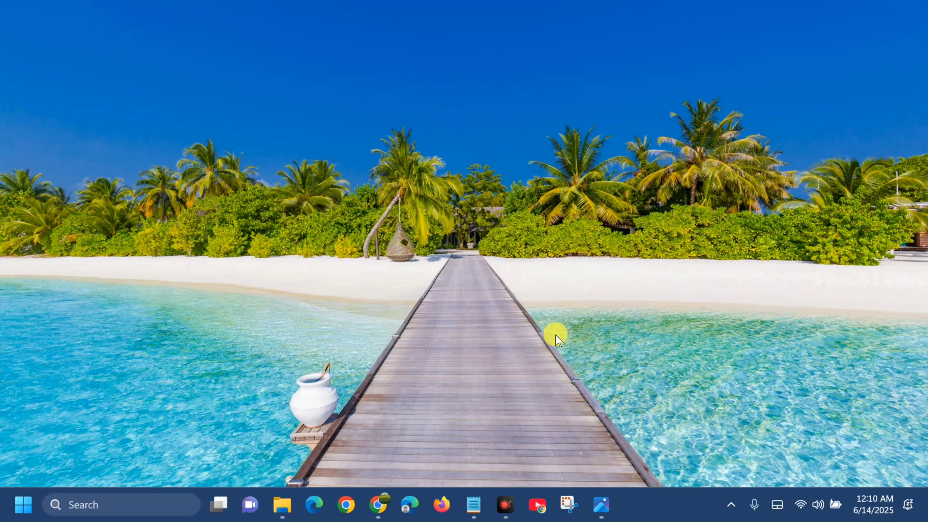
Launch the Settings app from the Start menu search results
{"action": "left_click", "coordinate": [22, 504]}
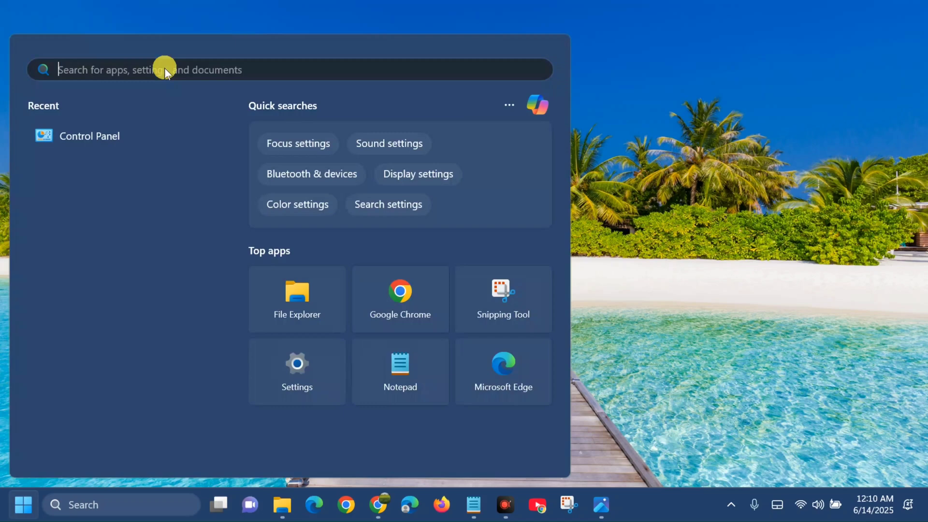
{"action": "type", "text": "sett"}
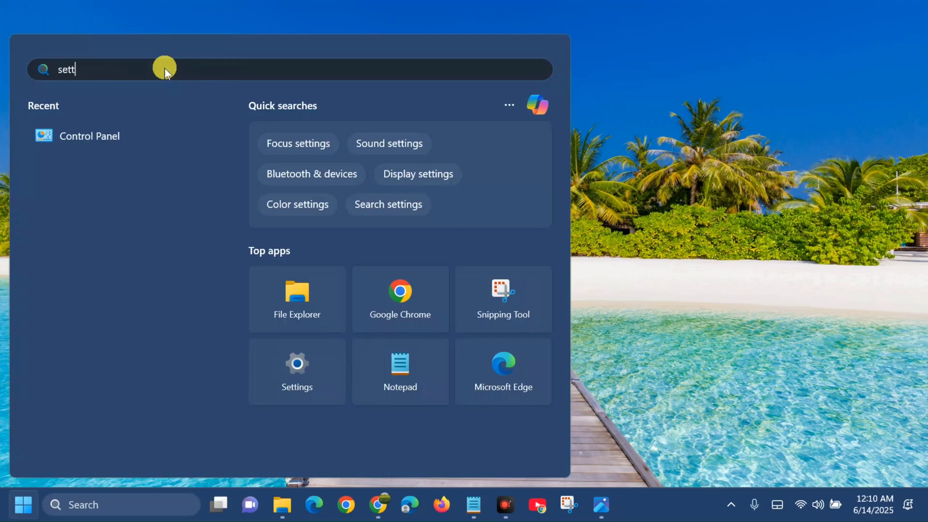
{"action": "type", "text": "ings"}
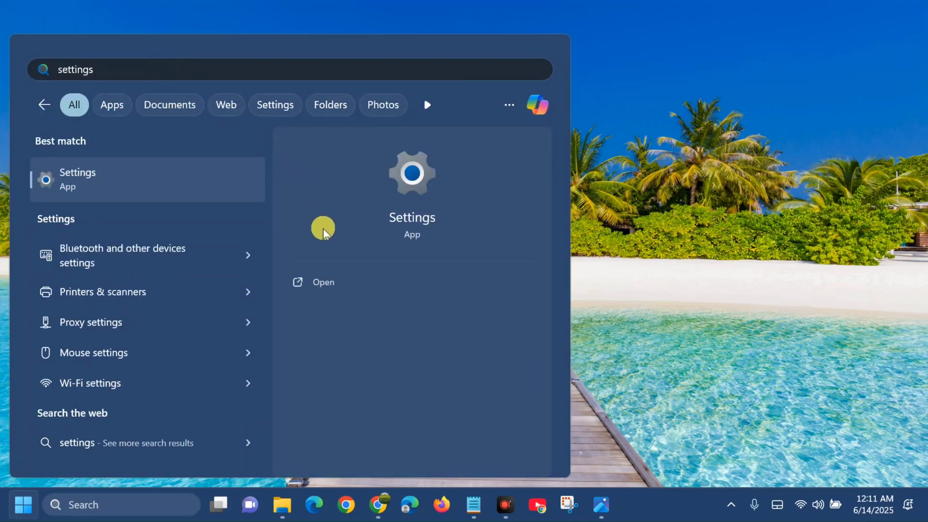
{"action": "left_click", "coordinate": [322, 282]}
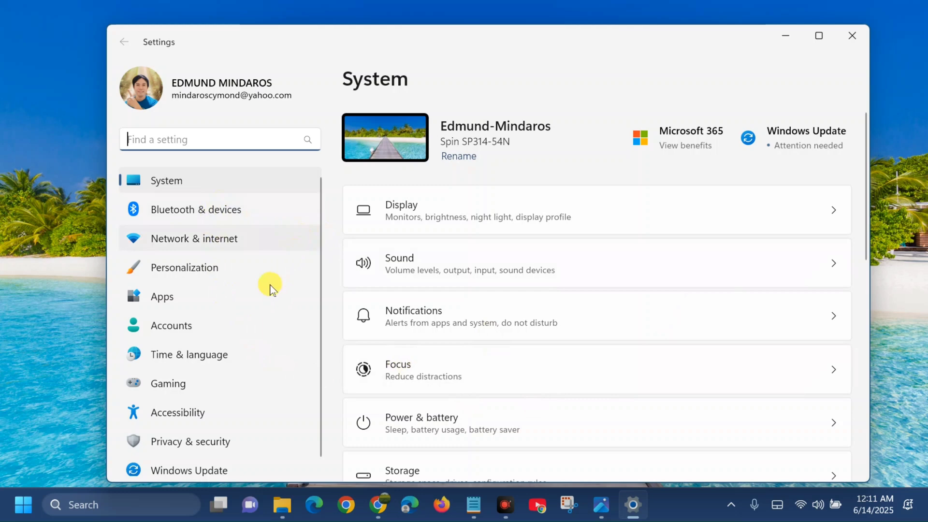
{"action": "scroll", "coordinate": [264, 322], "scroll_direction": "down", "scroll_amount": 1}
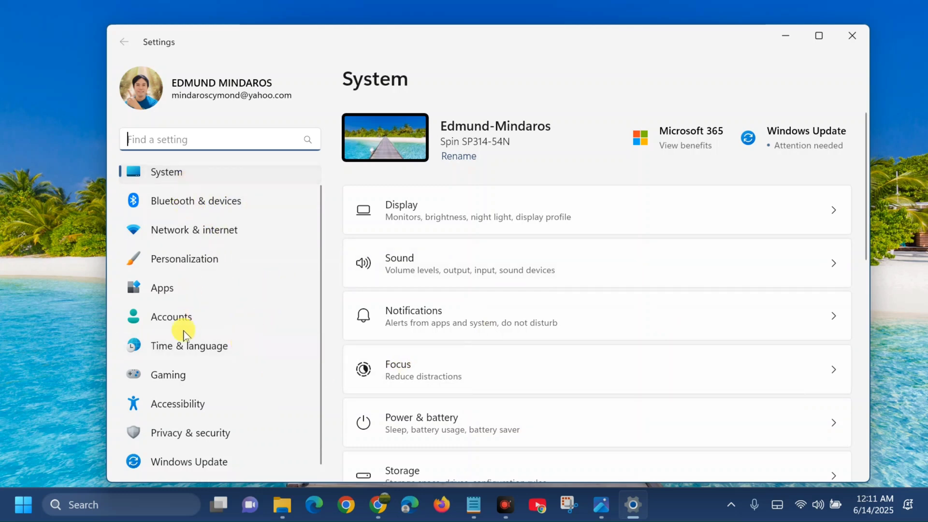
Go to Privacy & security and its Windows Security page
{"action": "left_click", "coordinate": [195, 435]}
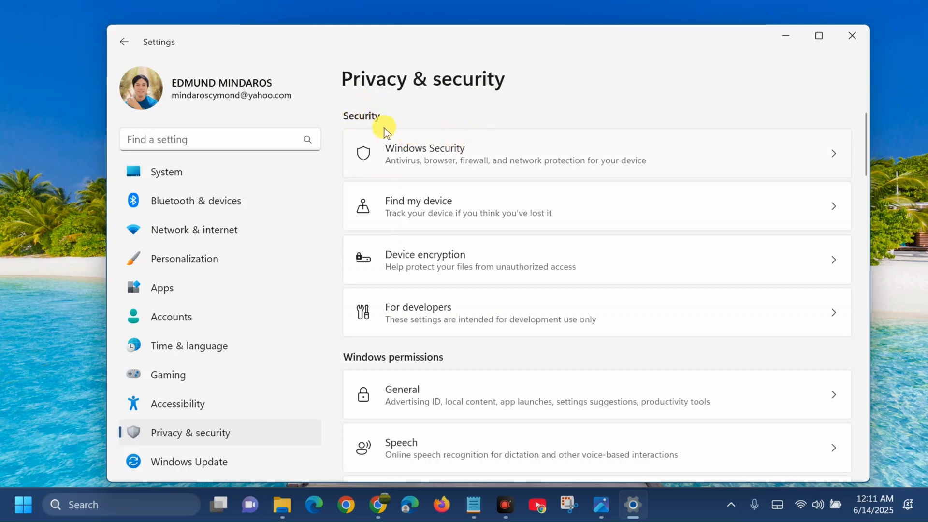
{"action": "left_click", "coordinate": [427, 159]}
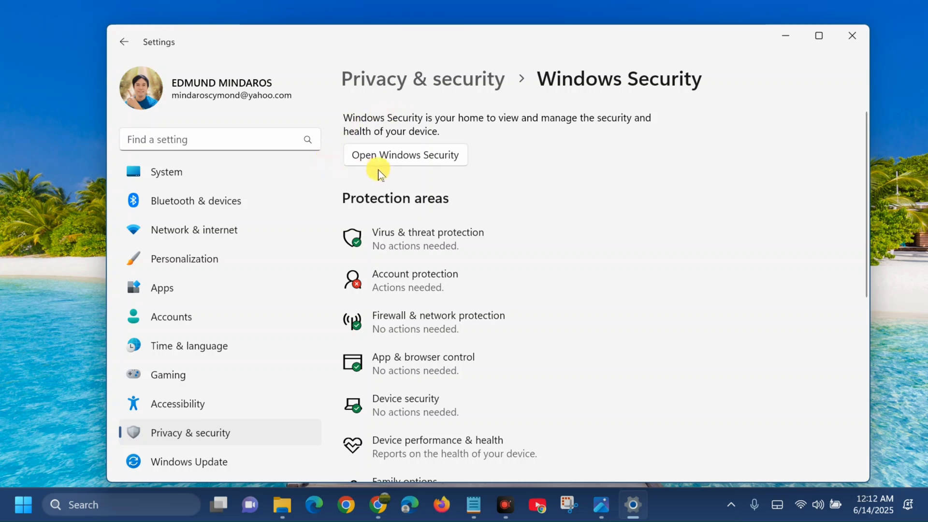
Launch Windows Security, go to Device security and show Core isolation details
{"action": "left_click", "coordinate": [405, 158]}
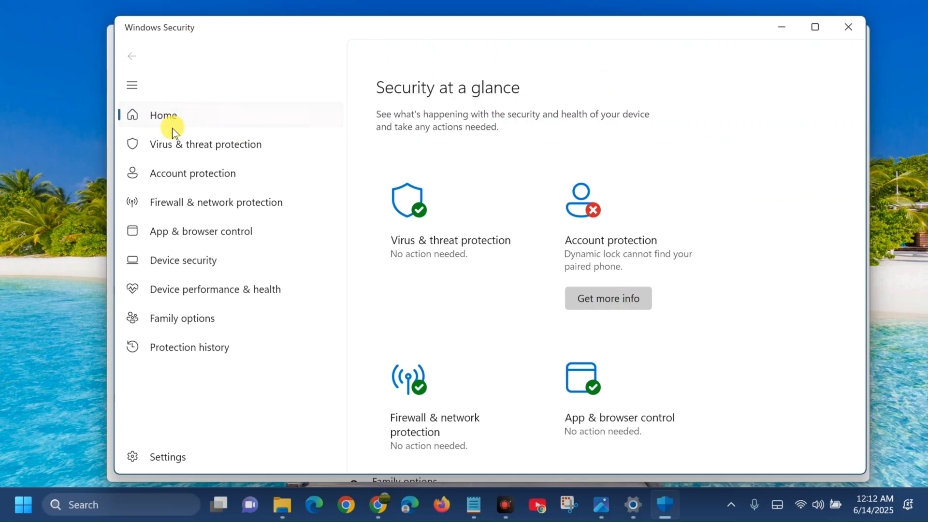
{"action": "left_click", "coordinate": [182, 267]}
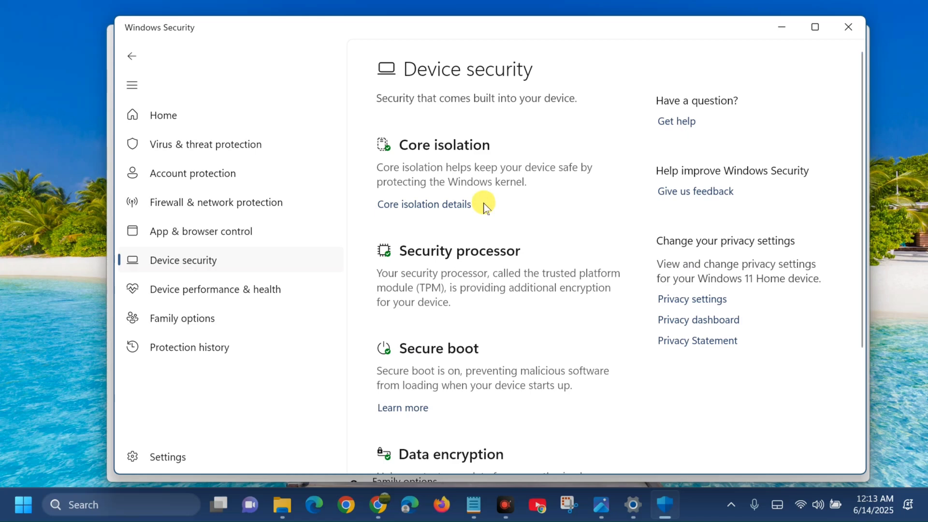
{"action": "left_click", "coordinate": [432, 206]}
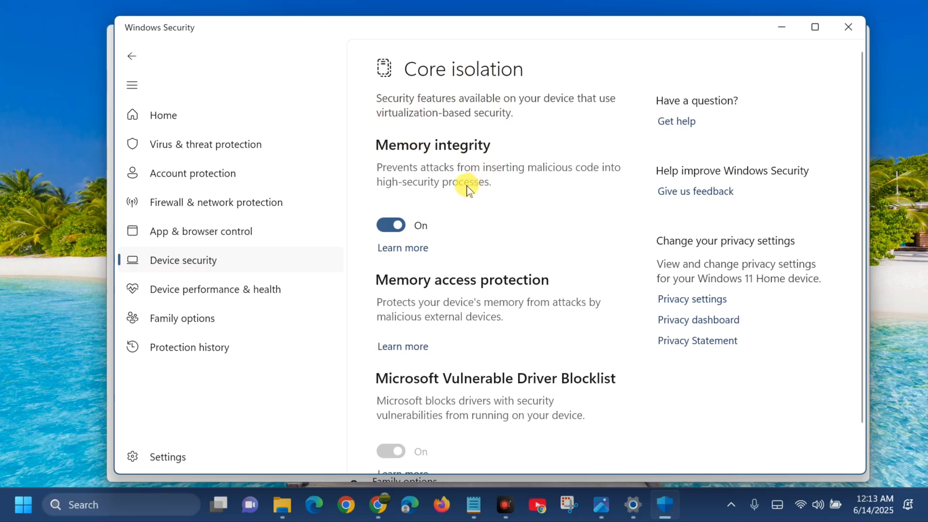
Switch Memory integrity off and approve the administrator permission prompt
{"action": "left_click", "coordinate": [388, 233]}
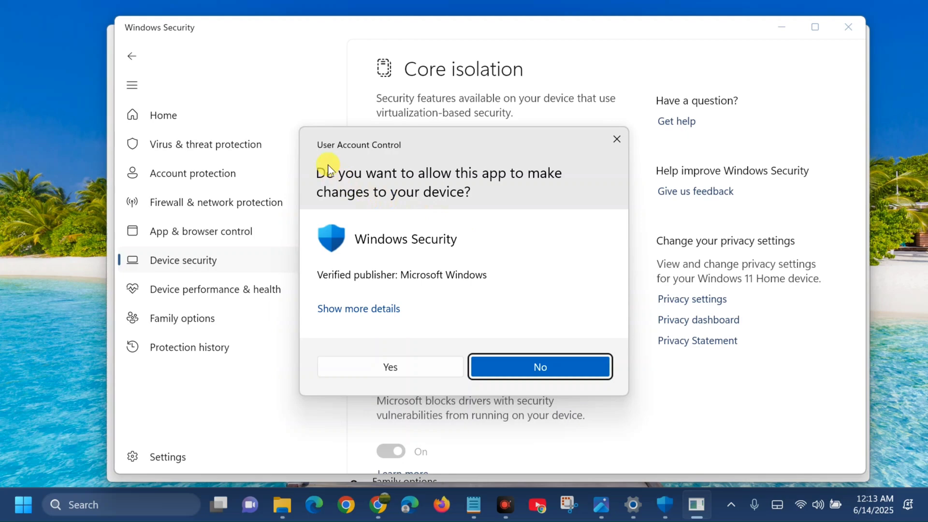
{"action": "left_click", "coordinate": [403, 367]}
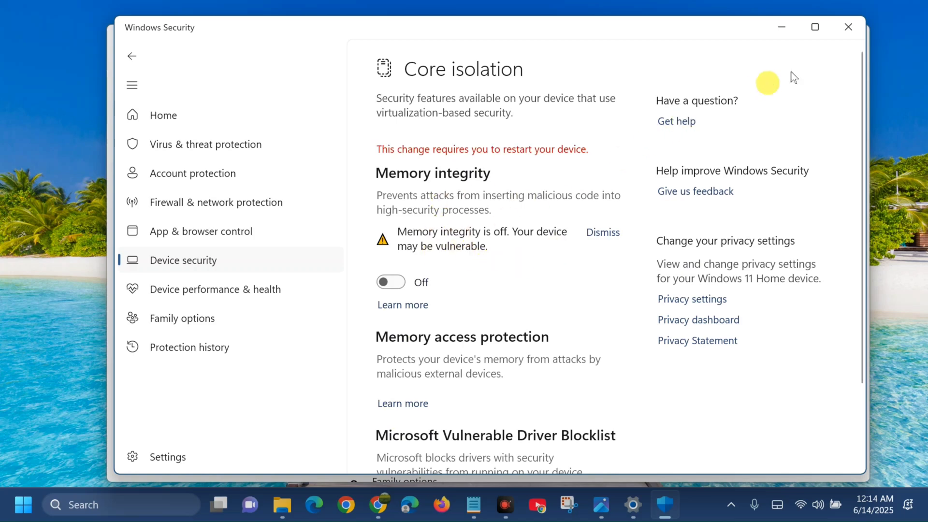
Close Windows Security and Settings, then bring up the Start menu
{"action": "left_click", "coordinate": [850, 32]}
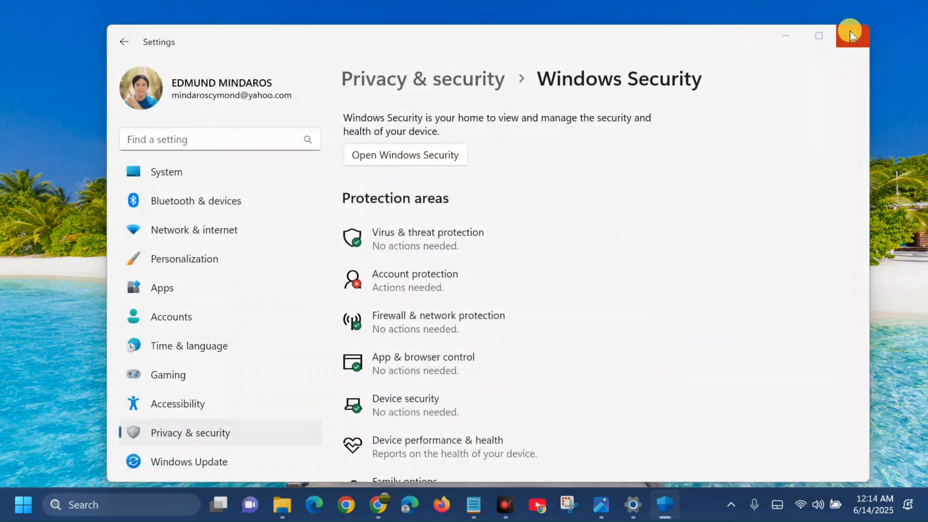
{"action": "left_click", "coordinate": [850, 31]}
{"action": "left_click", "coordinate": [20, 510]}
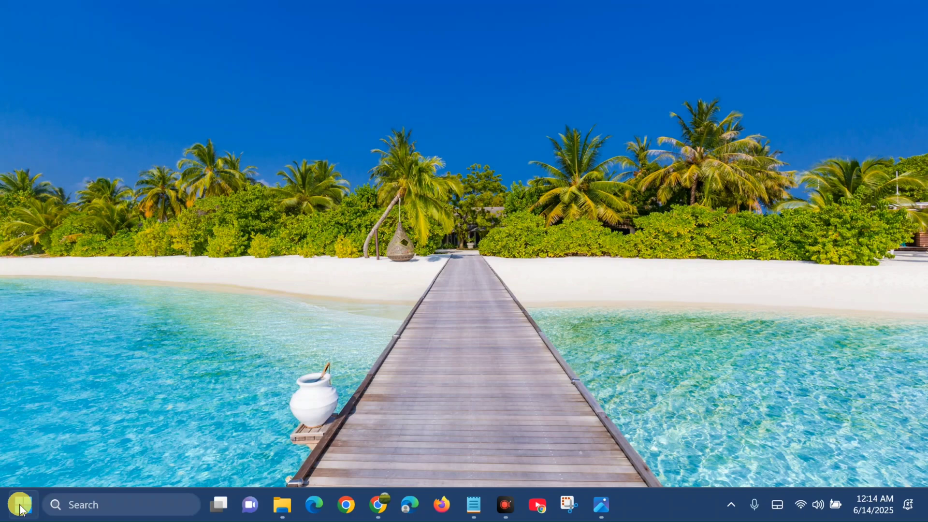
Show the Restart and Shut down power options, then dismiss them back to the desktop
{"action": "left_click", "coordinate": [20, 510]}
{"action": "left_click", "coordinate": [420, 455]}
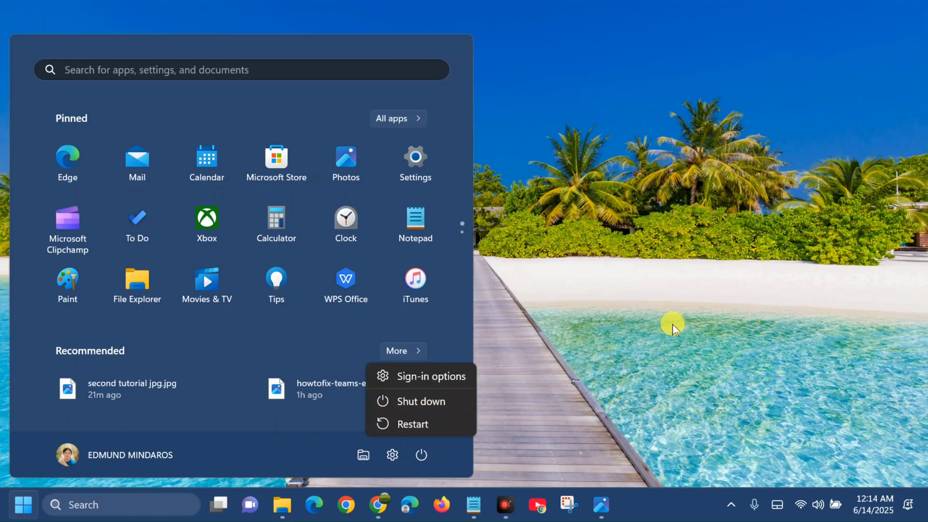
{"action": "left_click", "coordinate": [634, 302]}
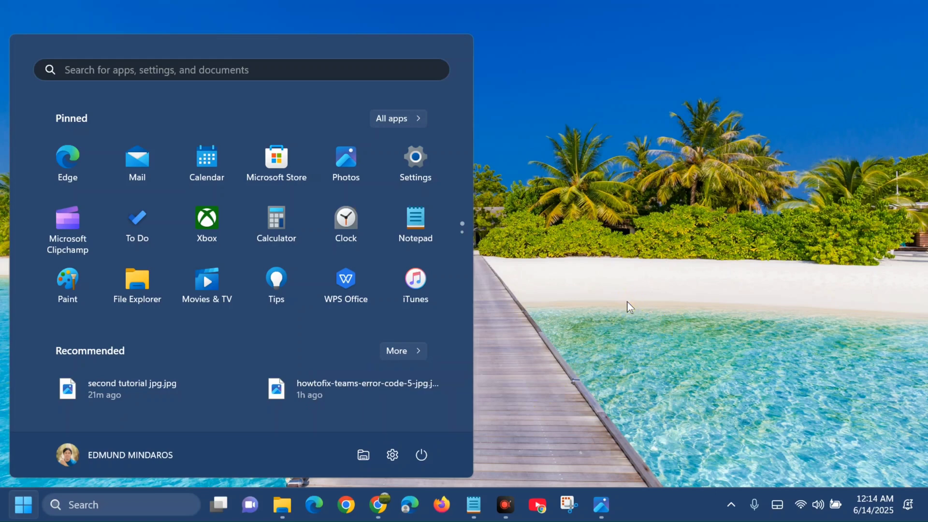
{"action": "left_click", "coordinate": [627, 301]}
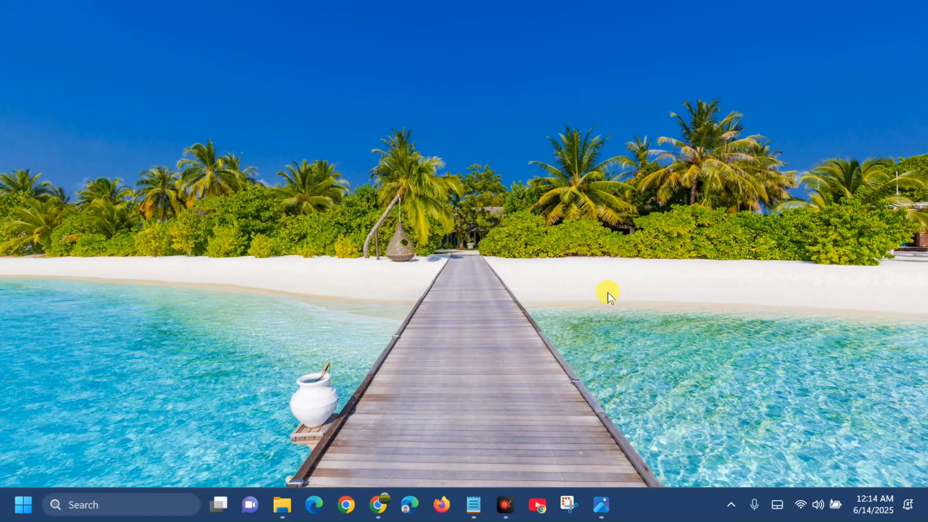